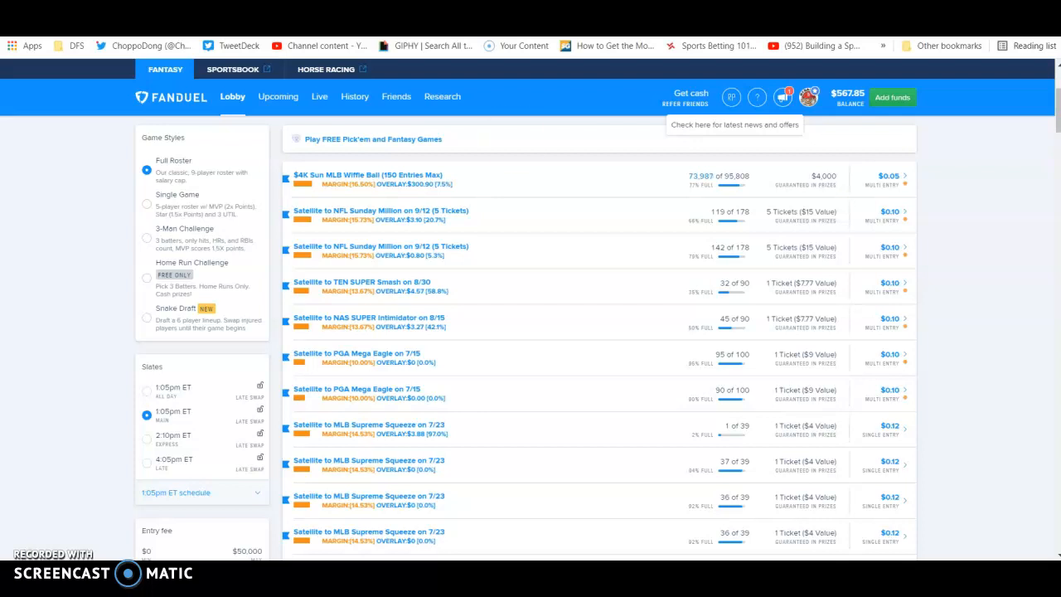
Show the contests of the 2:10pm ET Express slate and expand its game schedule.
{"action": "left_click", "coordinate": [158, 437]}
{"action": "left_click", "coordinate": [184, 492]}
{"action": "scroll", "coordinate": [100, 473], "scroll_direction": "up", "scroll_amount": 2}
{"action": "scroll", "coordinate": [58, 447], "scroll_direction": "down", "scroll_amount": 3}
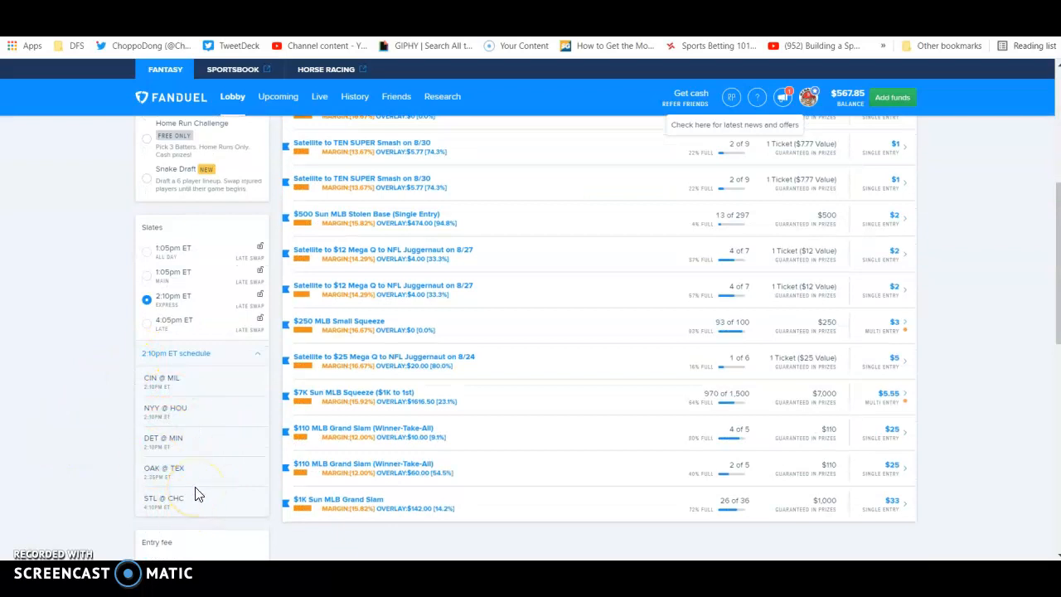
{"action": "scroll", "coordinate": [786, 455], "scroll_direction": "up", "scroll_amount": 4}
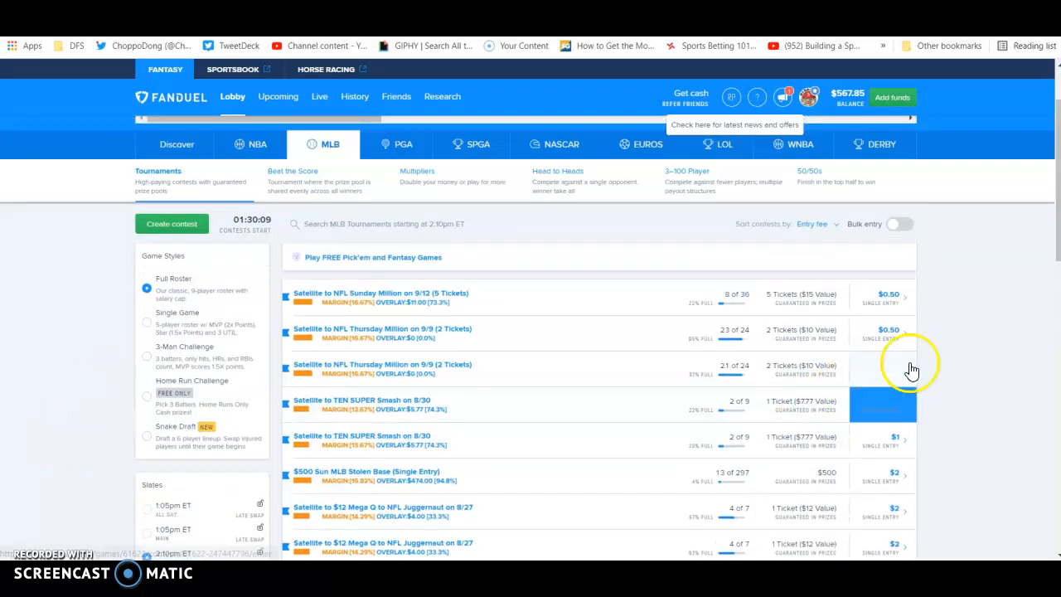
List the MLB 3–100 Player contests and view those of the 4:05pm ET Late slate with its schedule.
{"action": "left_click", "coordinate": [690, 264]}
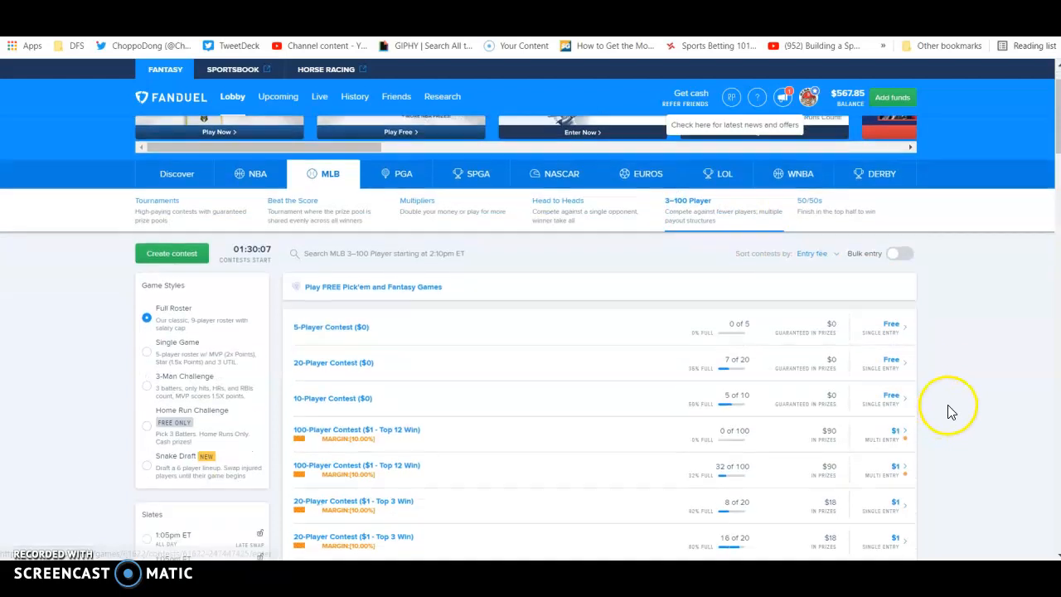
{"action": "scroll", "coordinate": [947, 414], "scroll_direction": "down", "scroll_amount": 2}
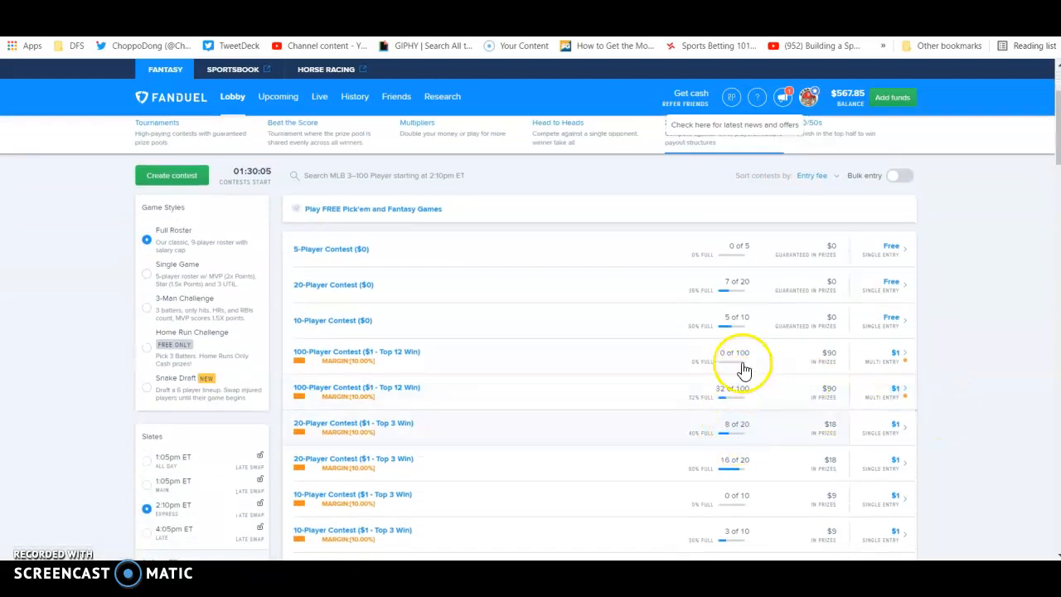
{"action": "left_click", "coordinate": [148, 528]}
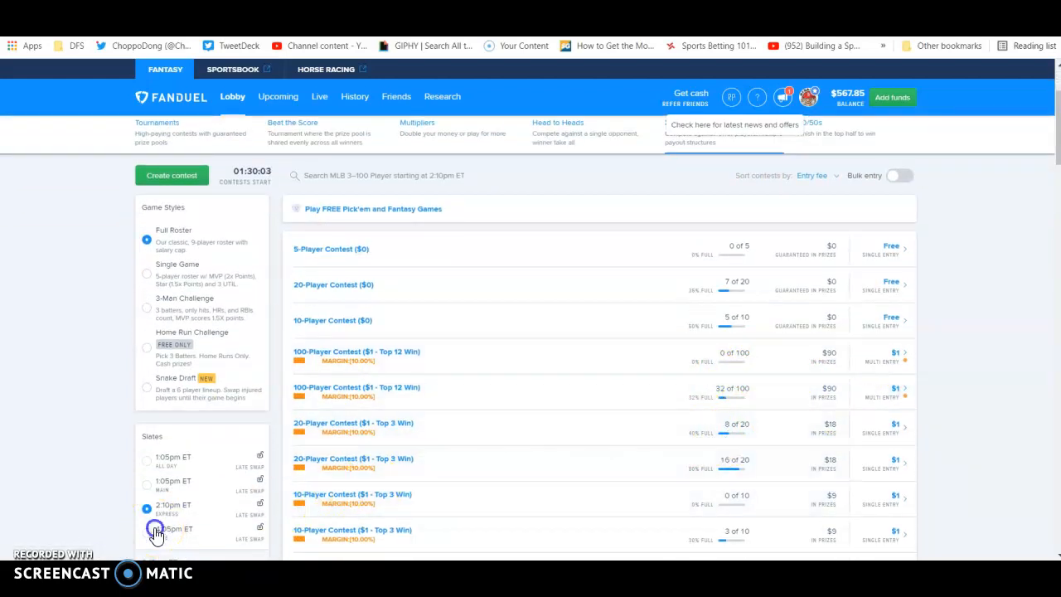
{"action": "scroll", "coordinate": [125, 495], "scroll_direction": "down", "scroll_amount": 1}
{"action": "scroll", "coordinate": [124, 495], "scroll_direction": "down", "scroll_amount": 1}
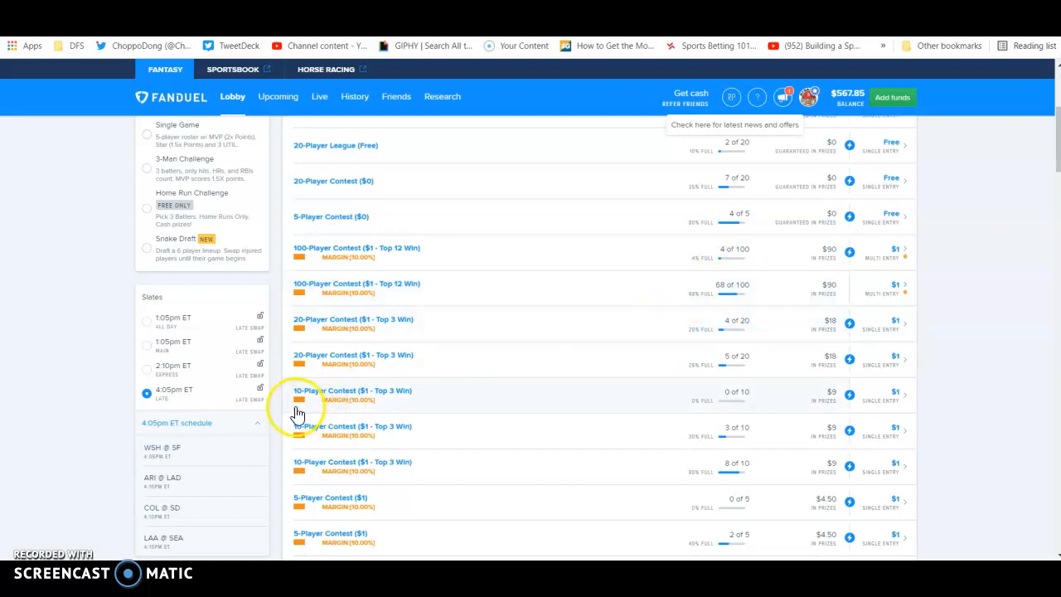
Open the upcoming contests page, then switch to the DFS Army lineup optimizer with the FanDuel MLB Late slate.
{"action": "left_click", "coordinate": [277, 102]}
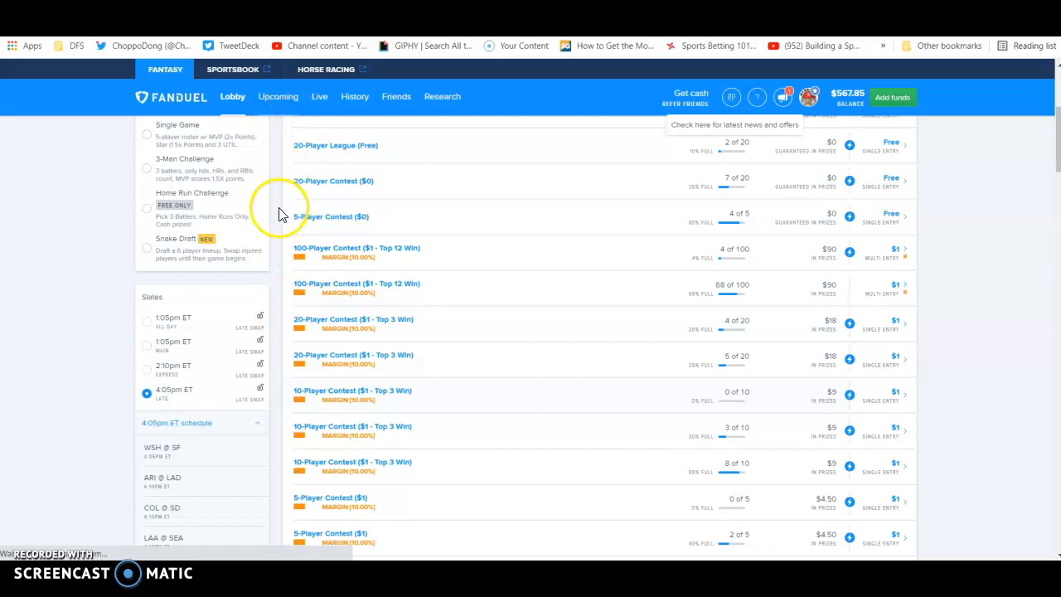
{"action": "left_click", "coordinate": [655, 7]}
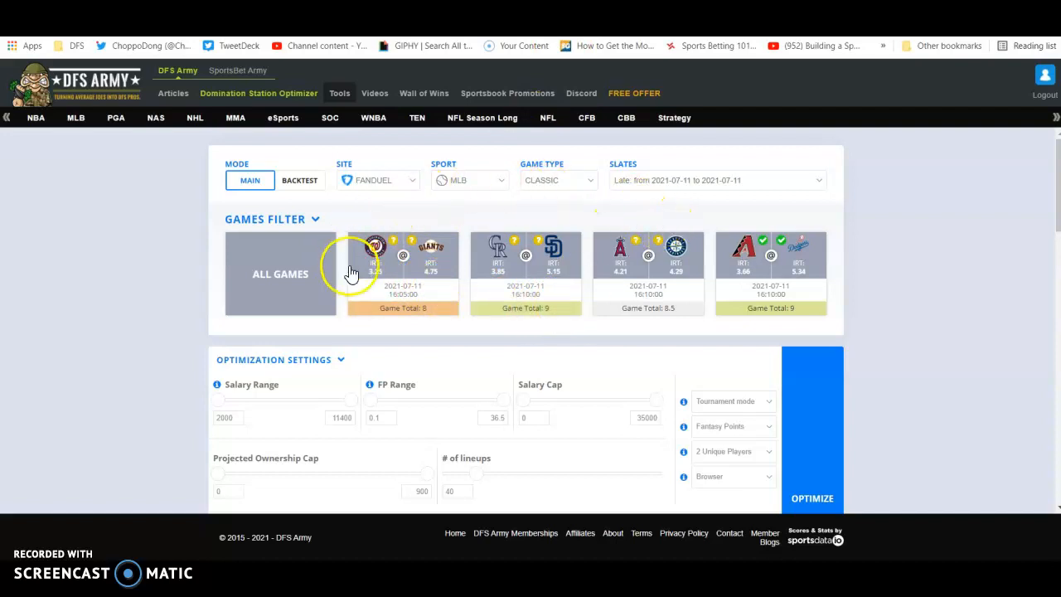
{"action": "left_click", "coordinate": [408, 255]}
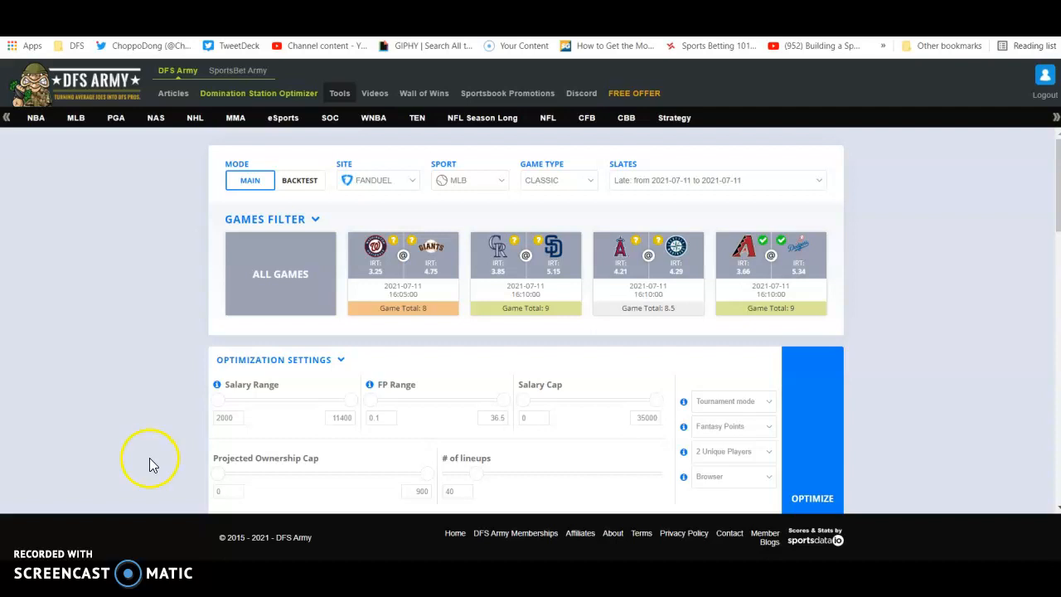
Examine the optimization settings, hitter stack rules with their team exposures, and the player projections for the Late slate.
{"action": "scroll", "coordinate": [141, 460], "scroll_direction": "down", "scroll_amount": 3}
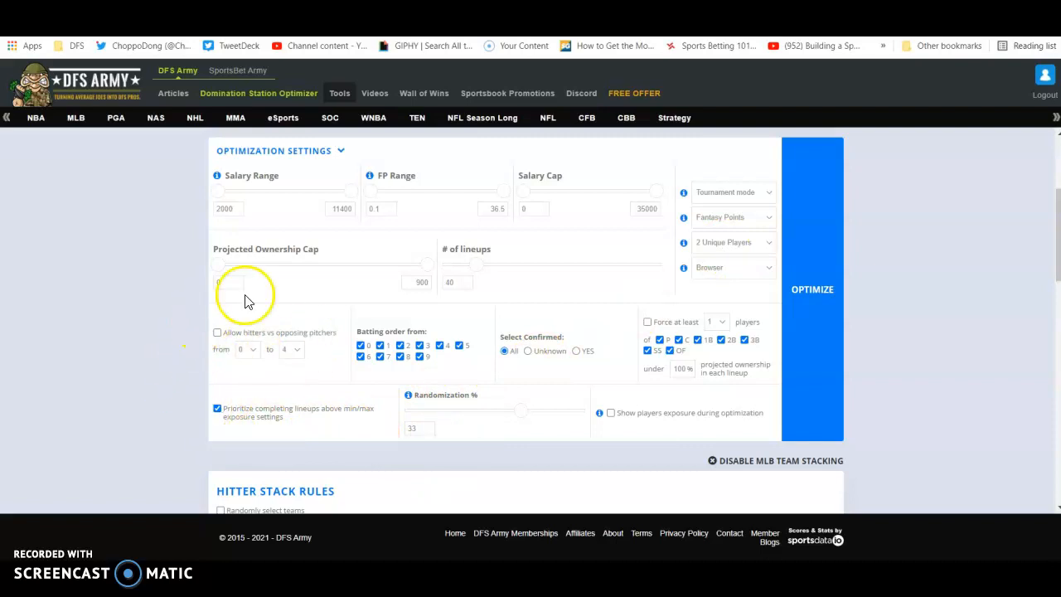
{"action": "scroll", "coordinate": [177, 344], "scroll_direction": "down", "scroll_amount": 10}
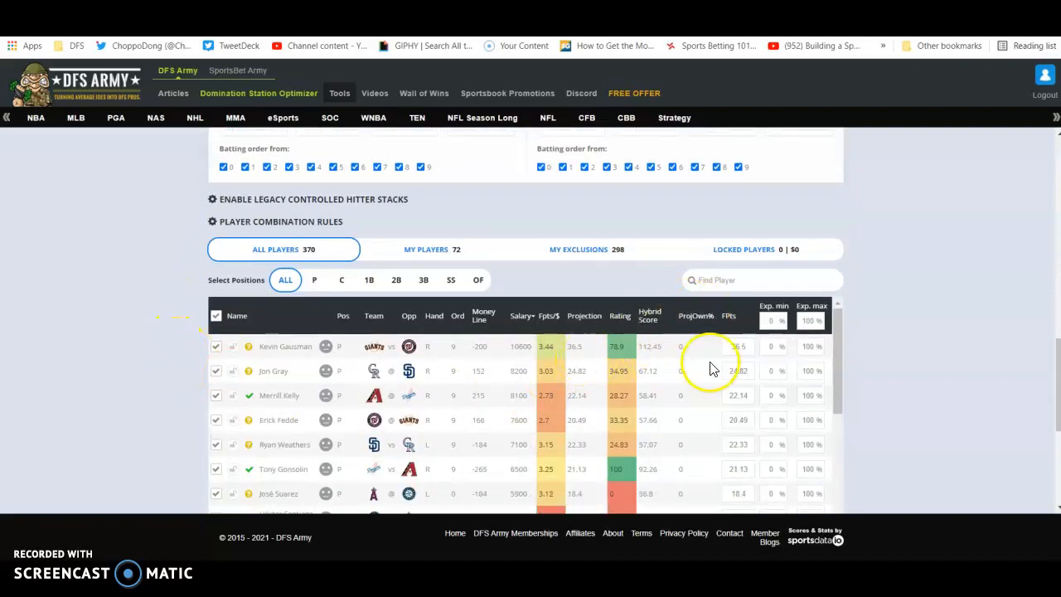
{"action": "scroll", "coordinate": [107, 326], "scroll_direction": "up", "scroll_amount": 4}
{"action": "scroll", "coordinate": [102, 327], "scroll_direction": "up", "scroll_amount": 1}
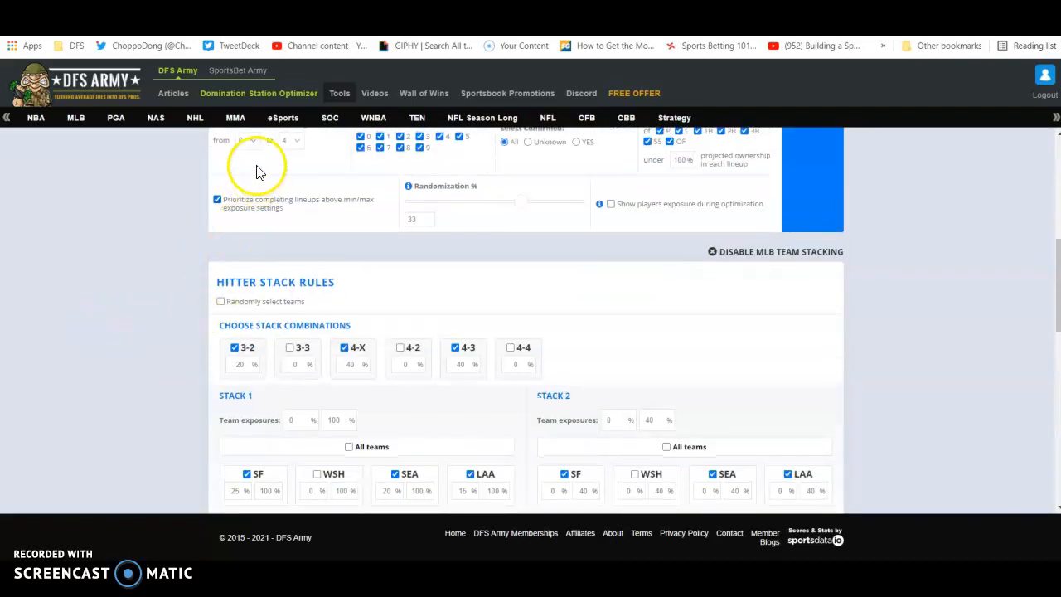
{"action": "scroll", "coordinate": [192, 248], "scroll_direction": "up", "scroll_amount": 1}
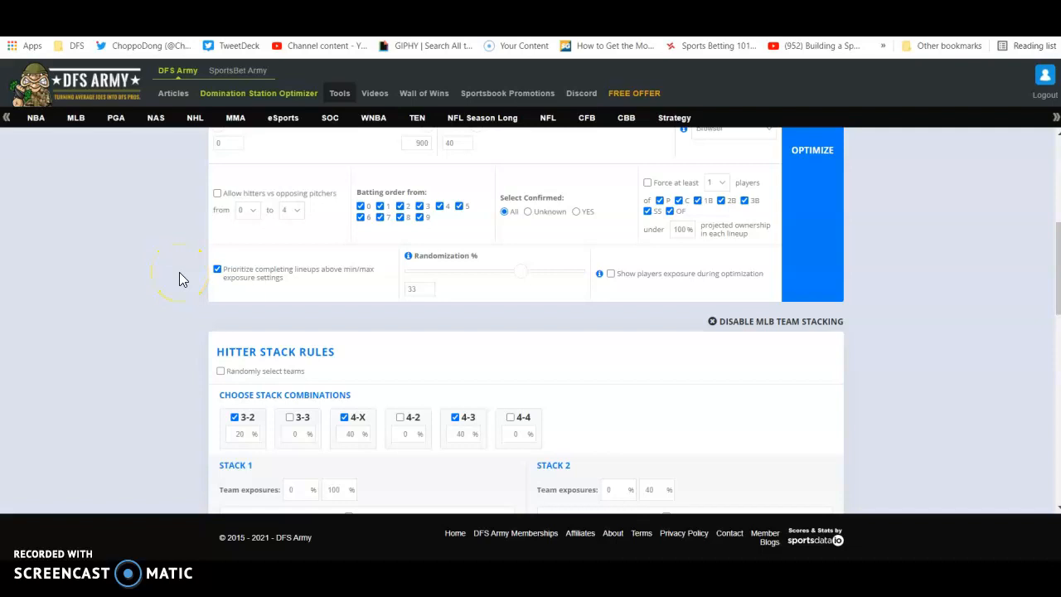
{"action": "scroll", "coordinate": [166, 300], "scroll_direction": "down", "scroll_amount": 3}
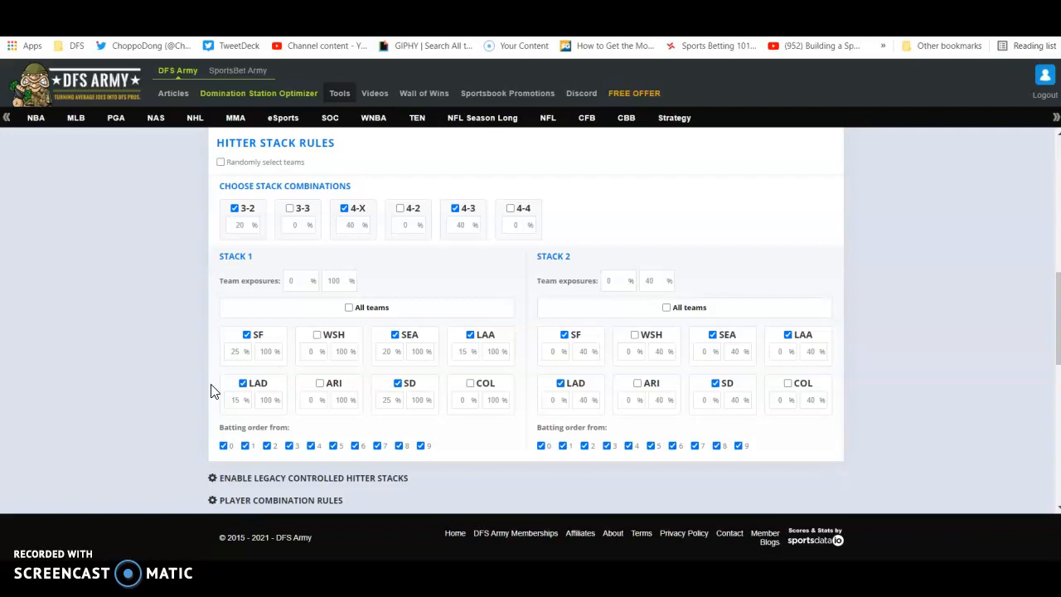
{"action": "scroll", "coordinate": [166, 390], "scroll_direction": "down", "scroll_amount": 3}
{"action": "scroll", "coordinate": [166, 393], "scroll_direction": "down", "scroll_amount": 10}
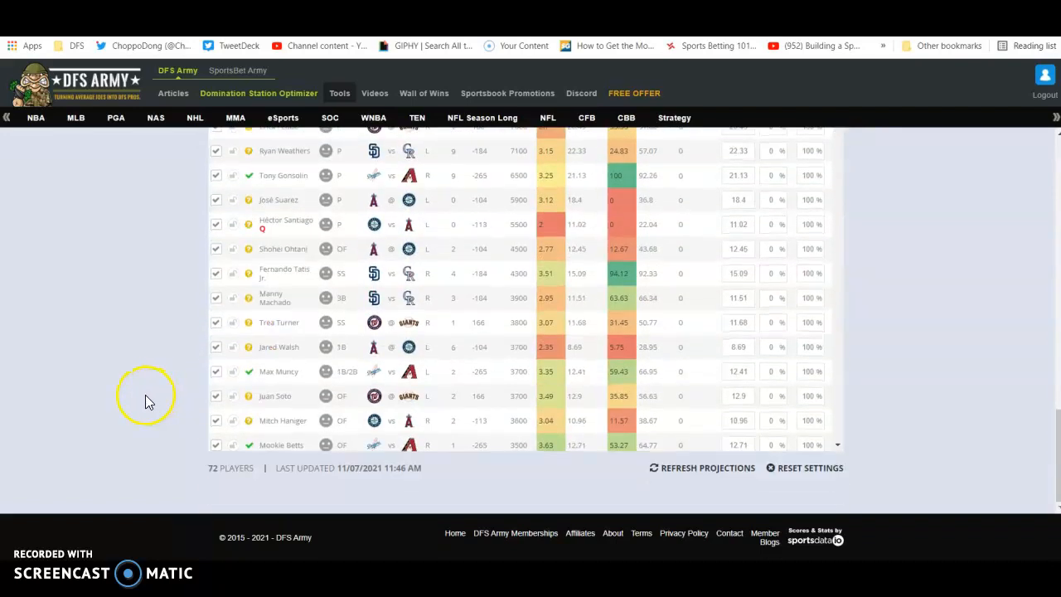
Run the optimizer with the current settings to generate 40 lineups and bring up the generated lineups.
{"action": "scroll", "coordinate": [143, 391], "scroll_direction": "up", "scroll_amount": 10}
{"action": "left_click", "coordinate": [796, 273]}
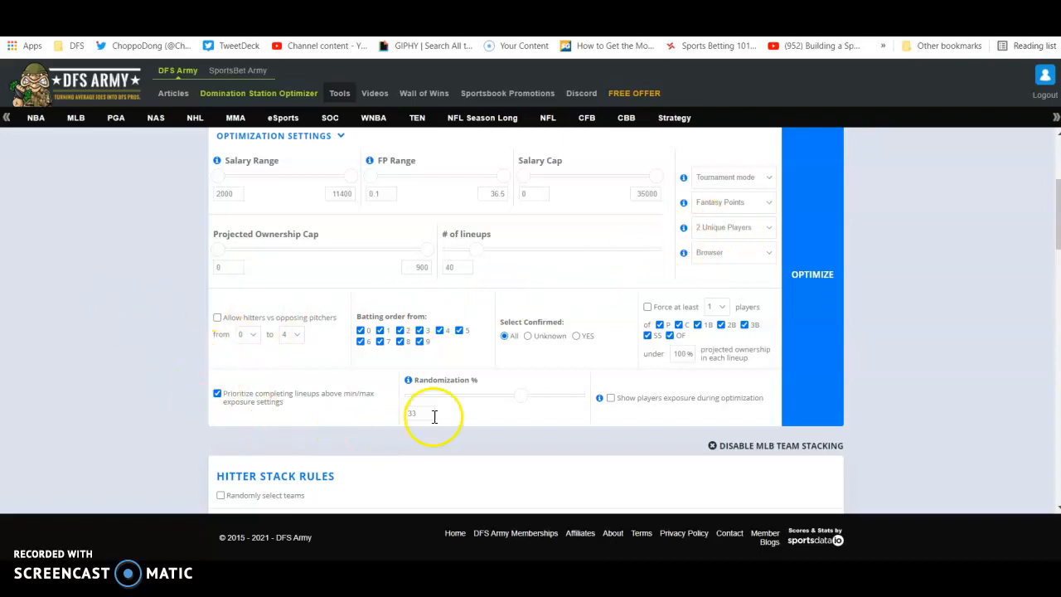
{"action": "scroll", "coordinate": [140, 419], "scroll_direction": "down", "scroll_amount": 6}
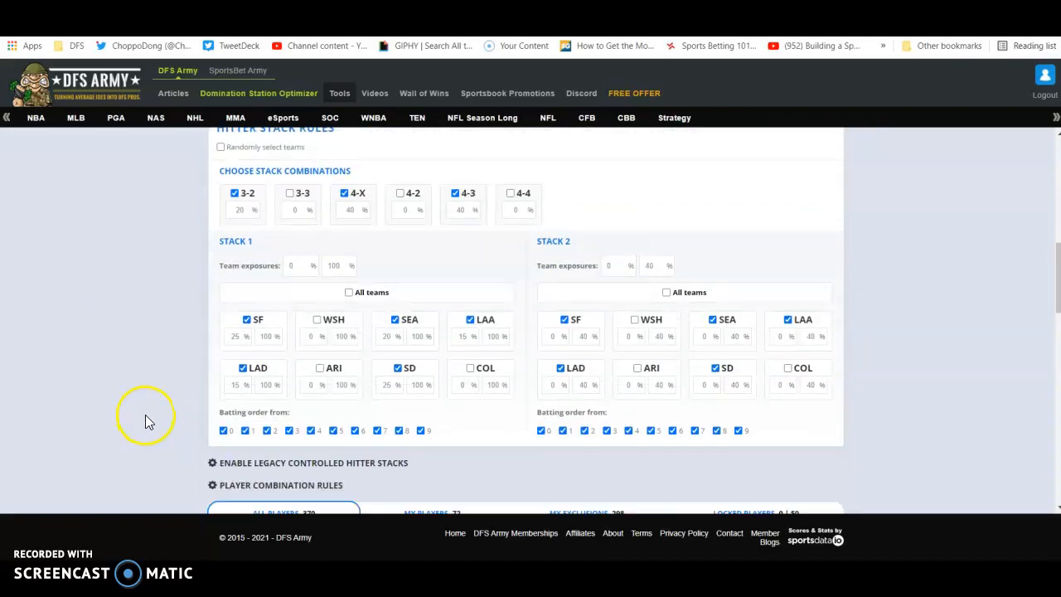
{"action": "scroll", "coordinate": [146, 414], "scroll_direction": "down", "scroll_amount": 2}
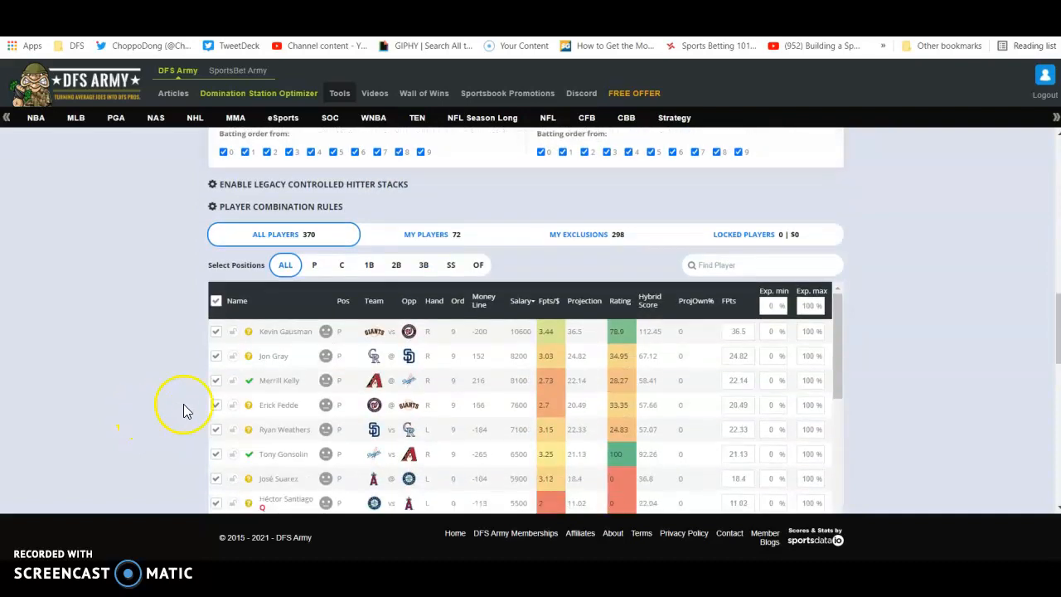
{"action": "scroll", "coordinate": [150, 344], "scroll_direction": "down", "scroll_amount": 8}
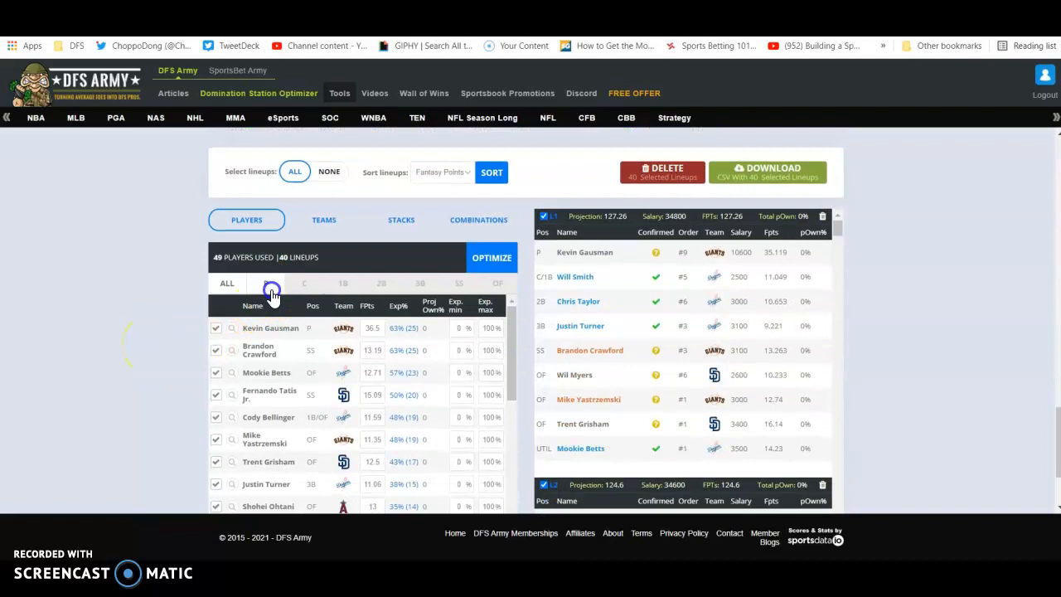
Review the pitcher exposures, team exposures and stack exposures of the generated lineups.
{"action": "left_click", "coordinate": [266, 284]}
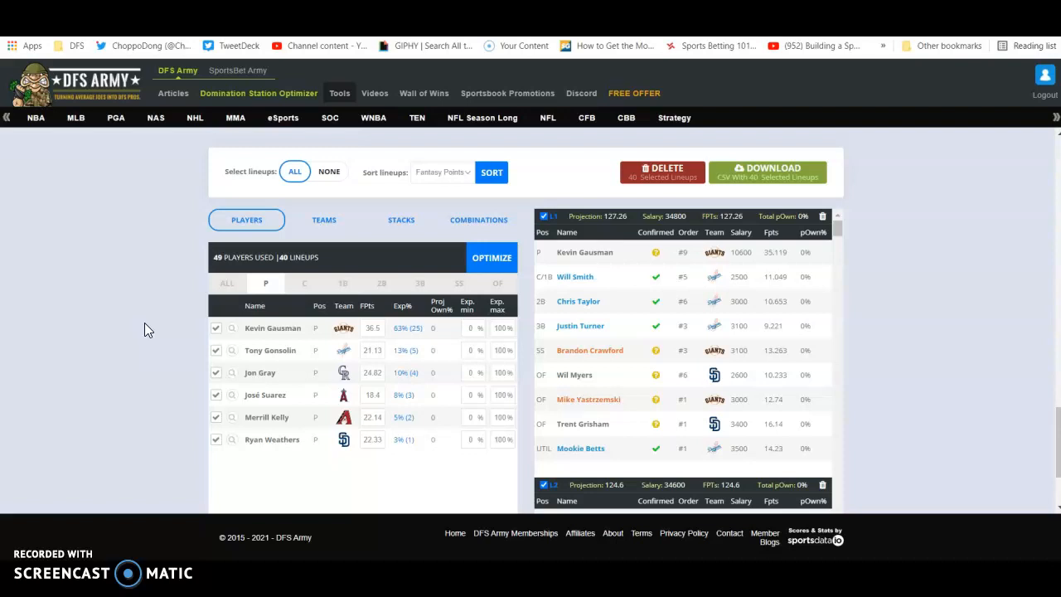
{"action": "left_click", "coordinate": [334, 223]}
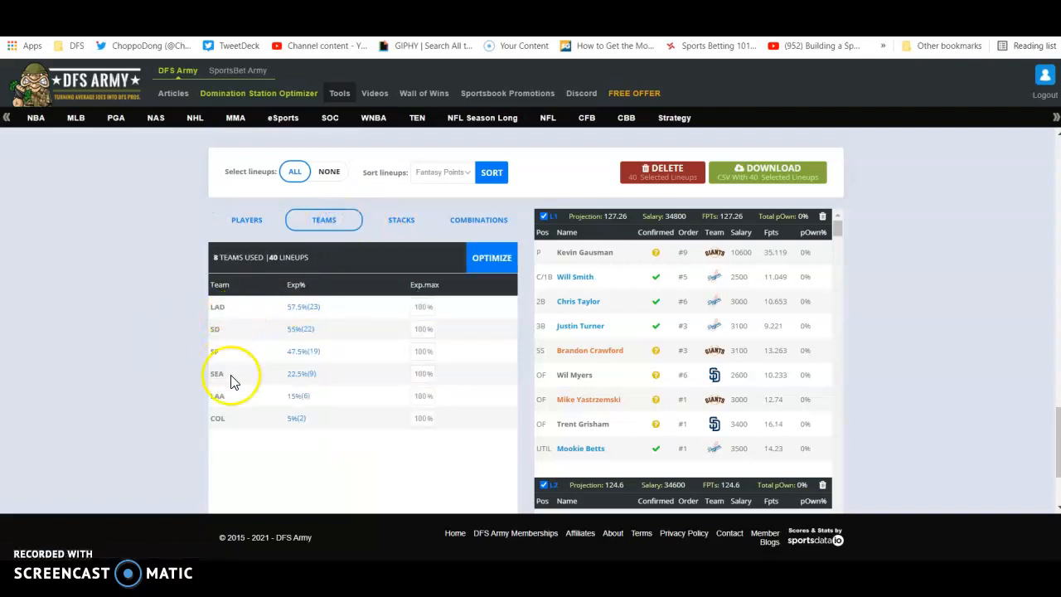
{"action": "left_click", "coordinate": [398, 222]}
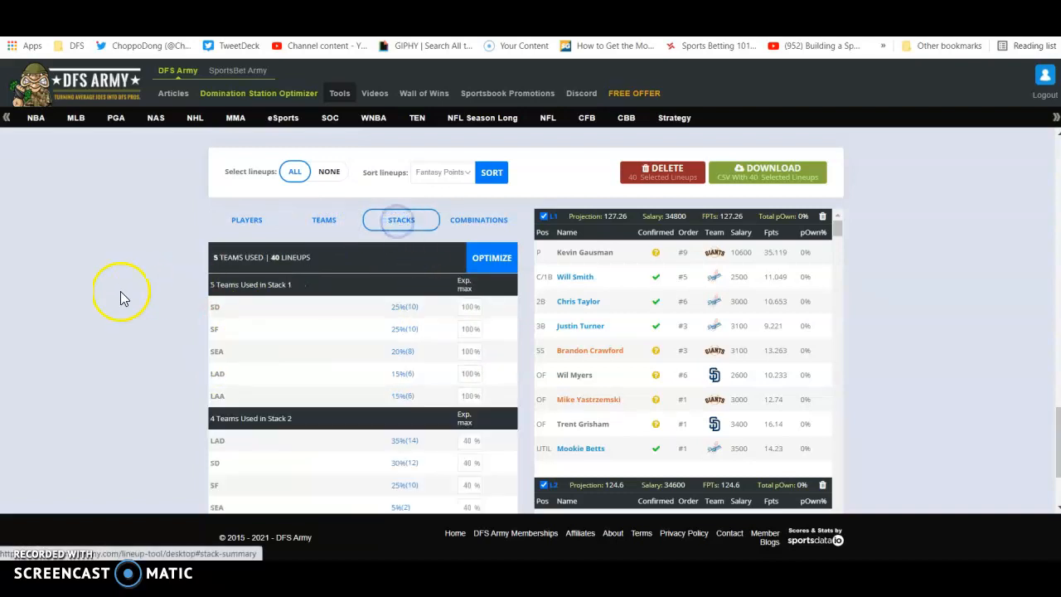
Set the maximum exposure of LAD in Stack 2 to 20% and optimize the lineups again.
{"action": "scroll", "coordinate": [126, 298], "scroll_direction": "down", "scroll_amount": 1}
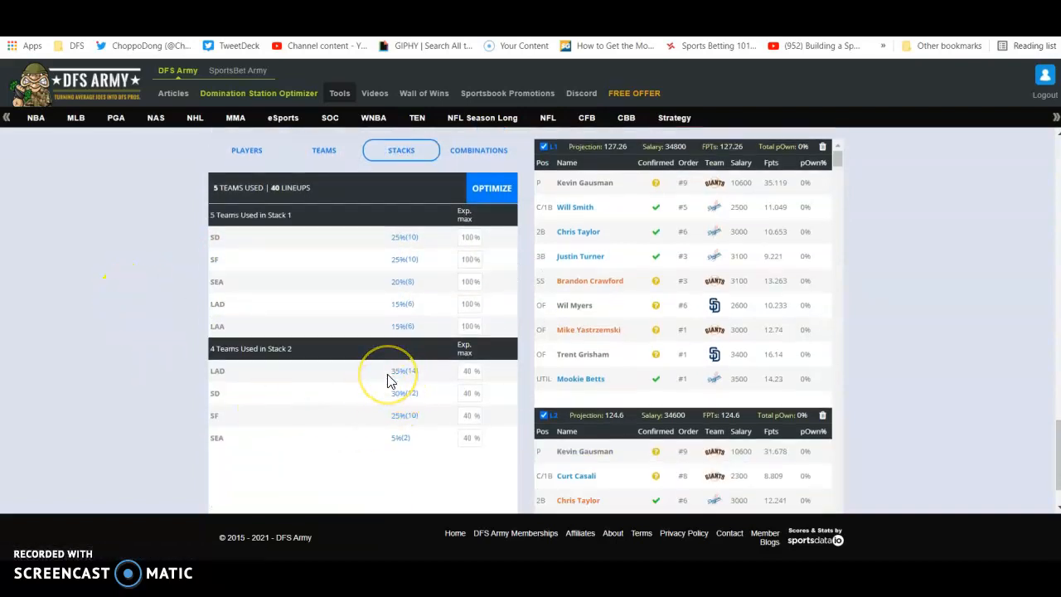
{"action": "double_click", "coordinate": [470, 372]}
{"action": "type", "text": "20"}
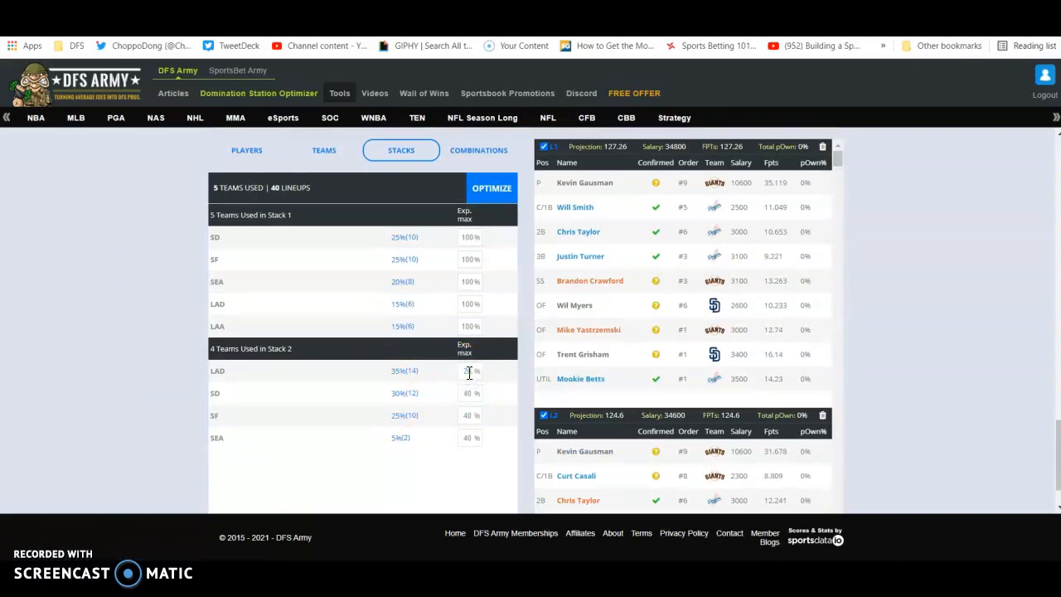
{"action": "left_click", "coordinate": [486, 189]}
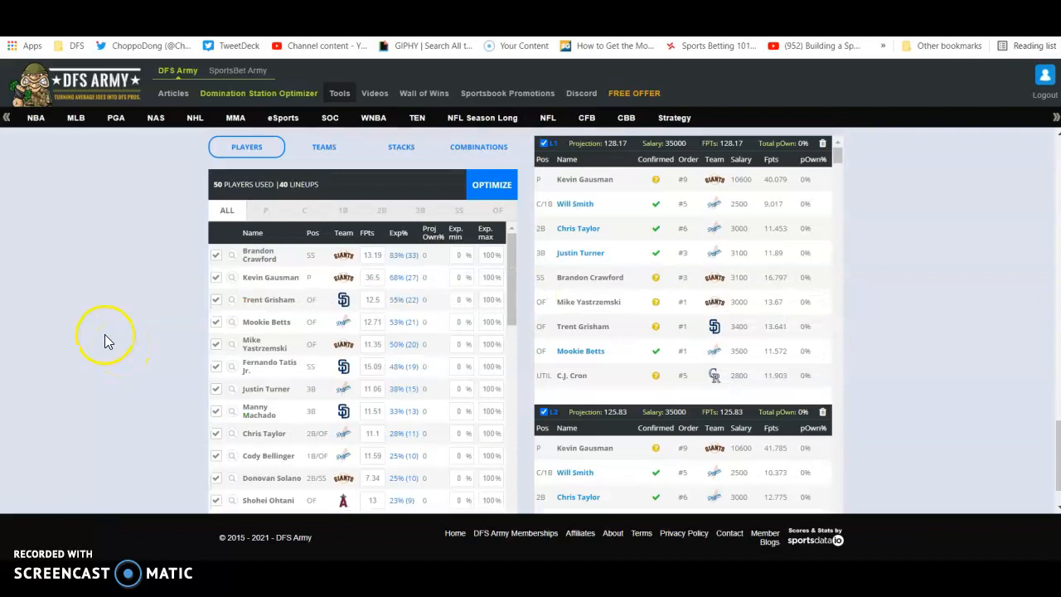
Check the player, pitcher and stack exposures of the regenerated lineups.
{"action": "scroll", "coordinate": [104, 336], "scroll_direction": "down", "scroll_amount": 1}
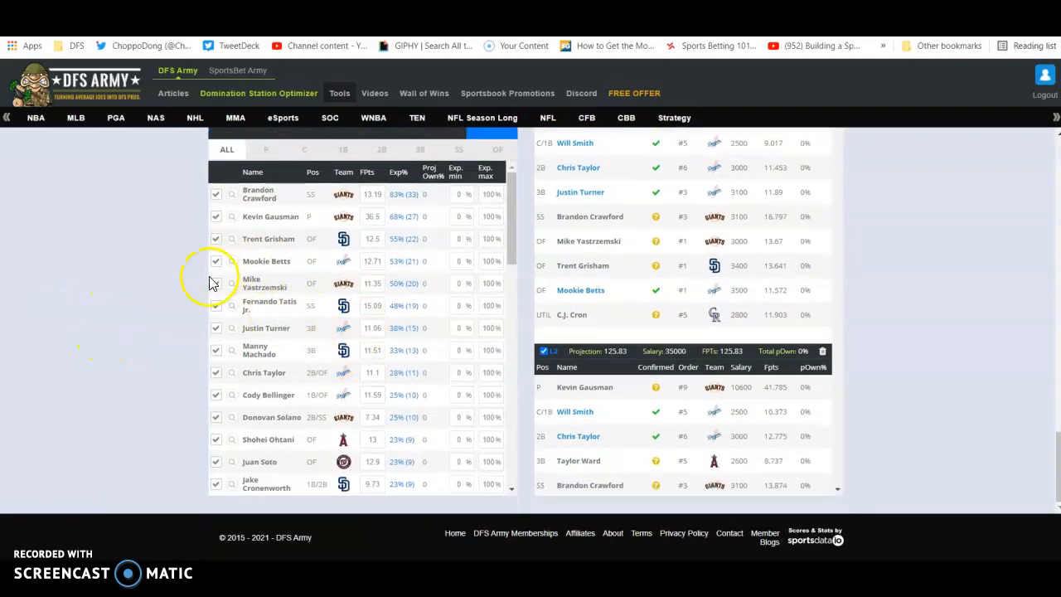
{"action": "scroll", "coordinate": [232, 257], "scroll_direction": "up", "scroll_amount": 1}
{"action": "left_click", "coordinate": [268, 220]}
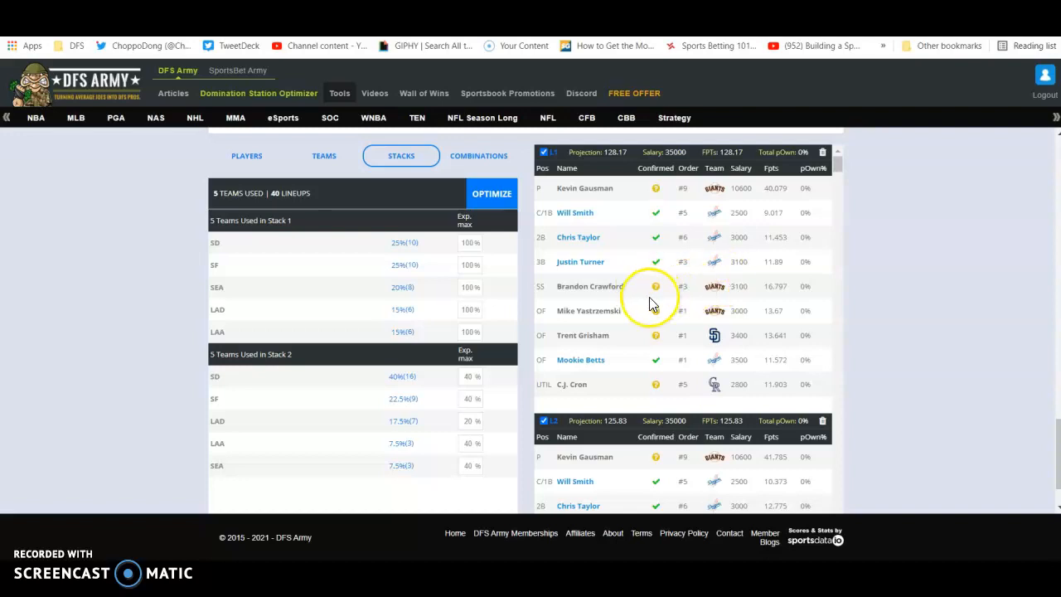
Look through the regenerated lineups one by one, checking each lineup's players, team stacks, salary and projection.
{"action": "scroll", "coordinate": [650, 297], "scroll_direction": "down", "scroll_amount": 3}
{"action": "scroll", "coordinate": [650, 304], "scroll_direction": "down", "scroll_amount": 4}
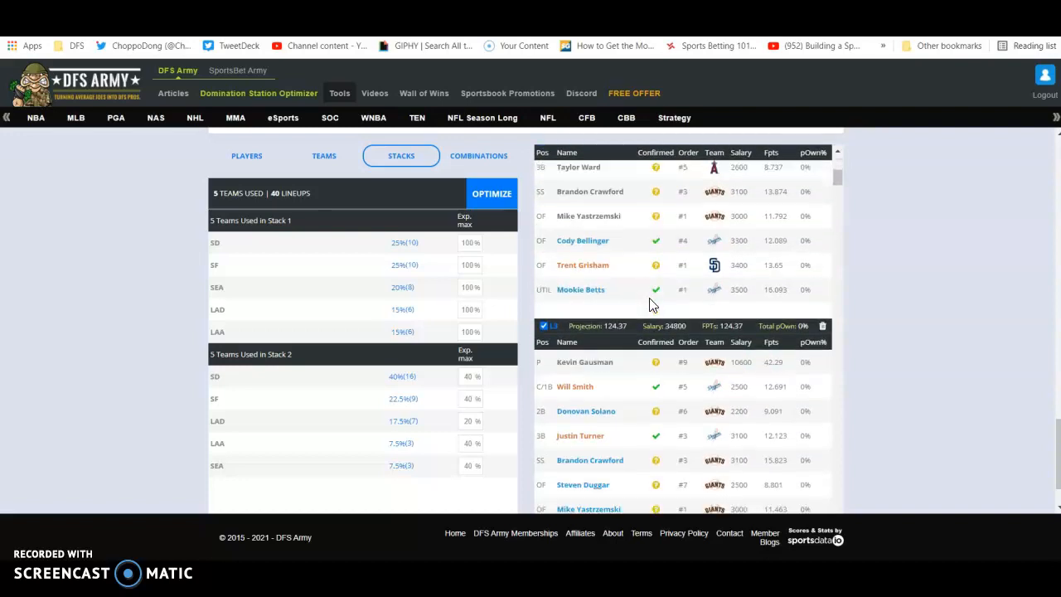
{"action": "scroll", "coordinate": [649, 305], "scroll_direction": "down", "scroll_amount": 5}
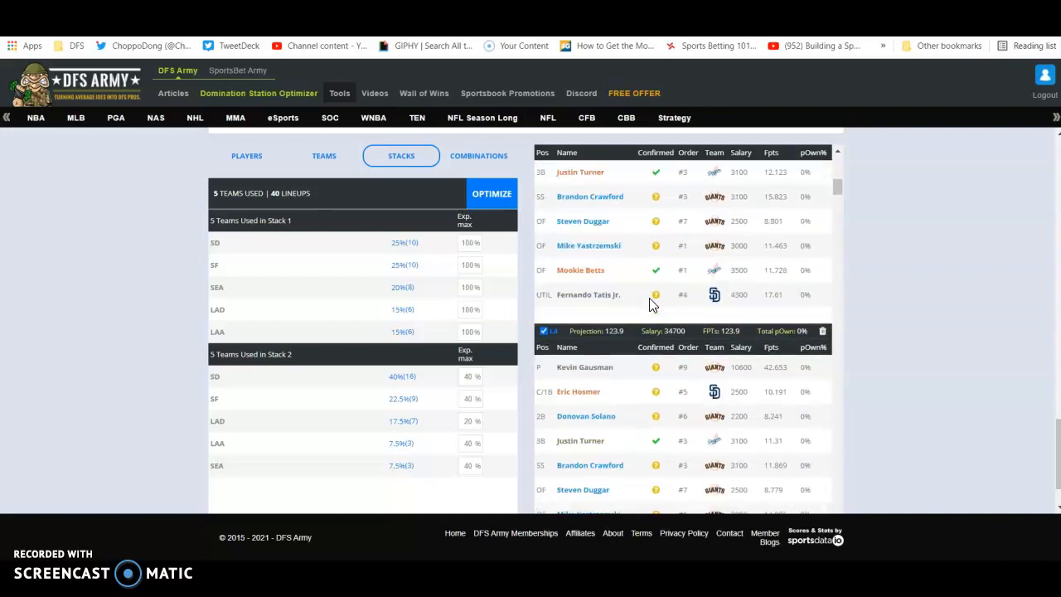
{"action": "left_click", "coordinate": [668, 356]}
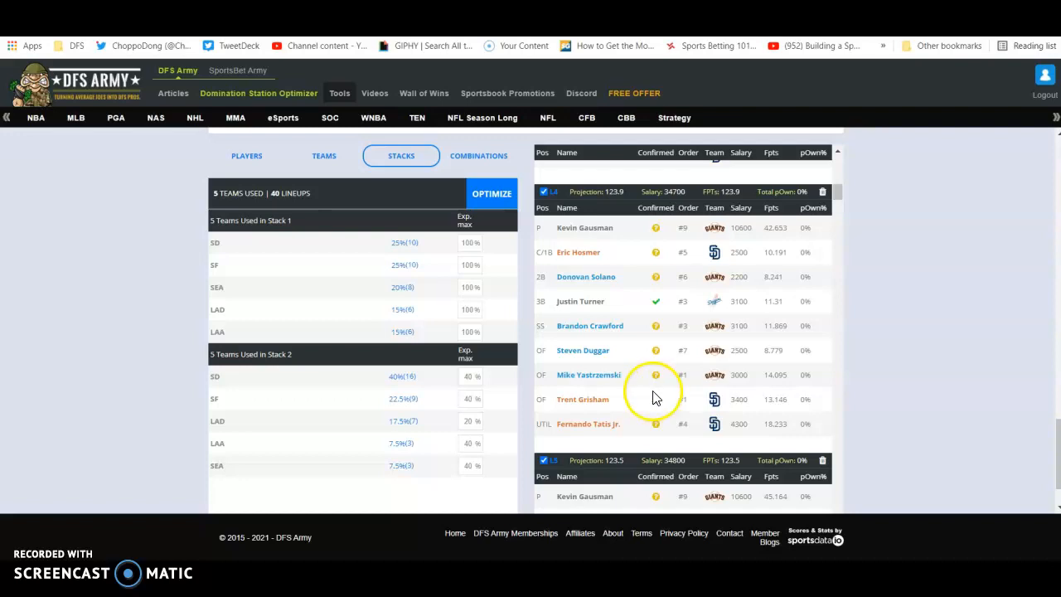
{"action": "scroll", "coordinate": [648, 393], "scroll_direction": "up", "scroll_amount": 1}
{"action": "scroll", "coordinate": [649, 393], "scroll_direction": "down", "scroll_amount": 1}
{"action": "scroll", "coordinate": [650, 399], "scroll_direction": "down", "scroll_amount": 4}
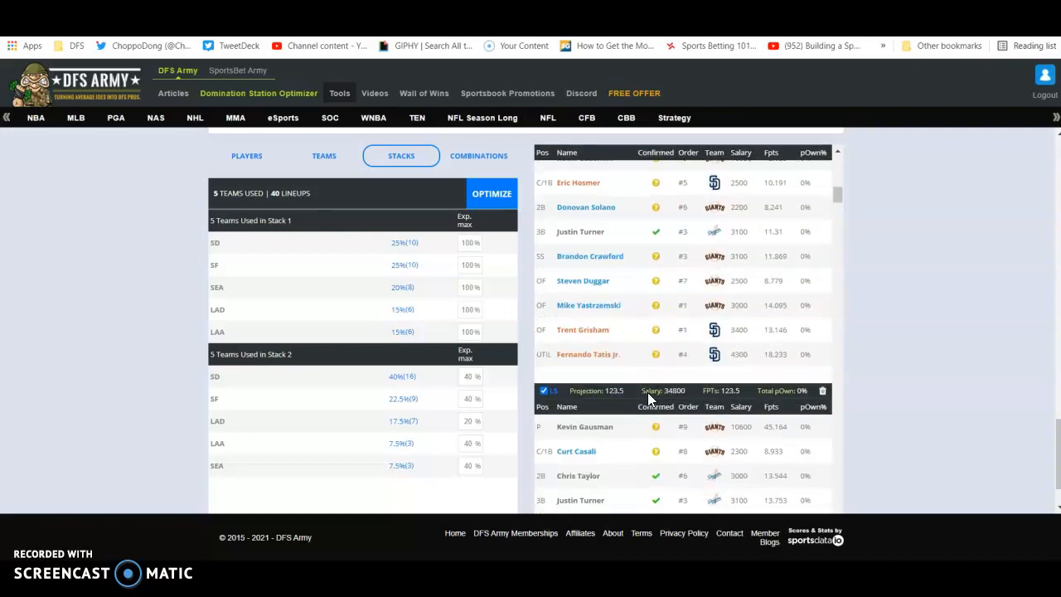
{"action": "scroll", "coordinate": [650, 399], "scroll_direction": "down", "scroll_amount": 6}
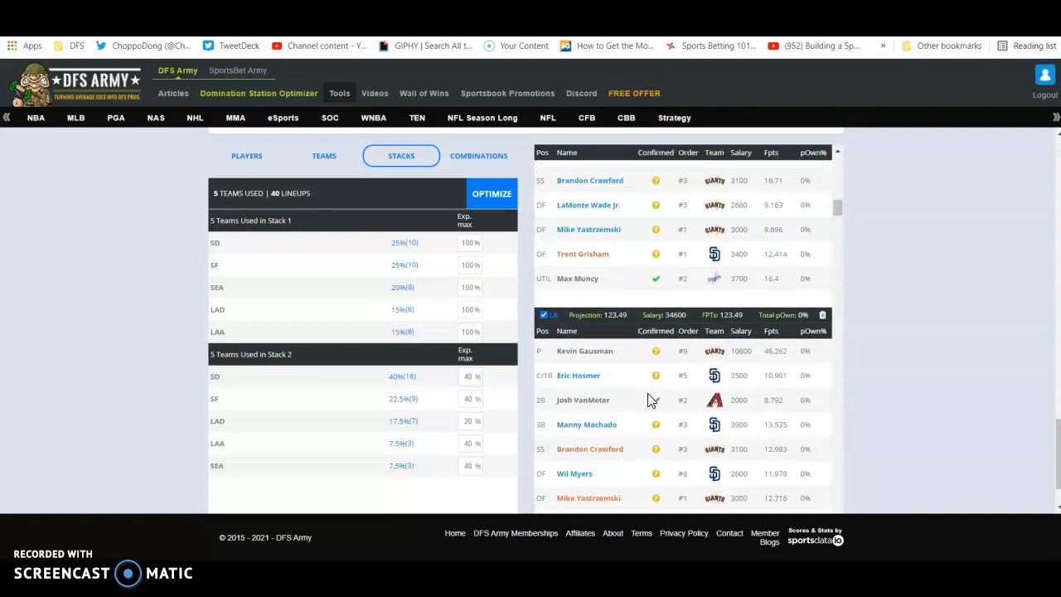
{"action": "scroll", "coordinate": [650, 401], "scroll_direction": "down", "scroll_amount": 9}
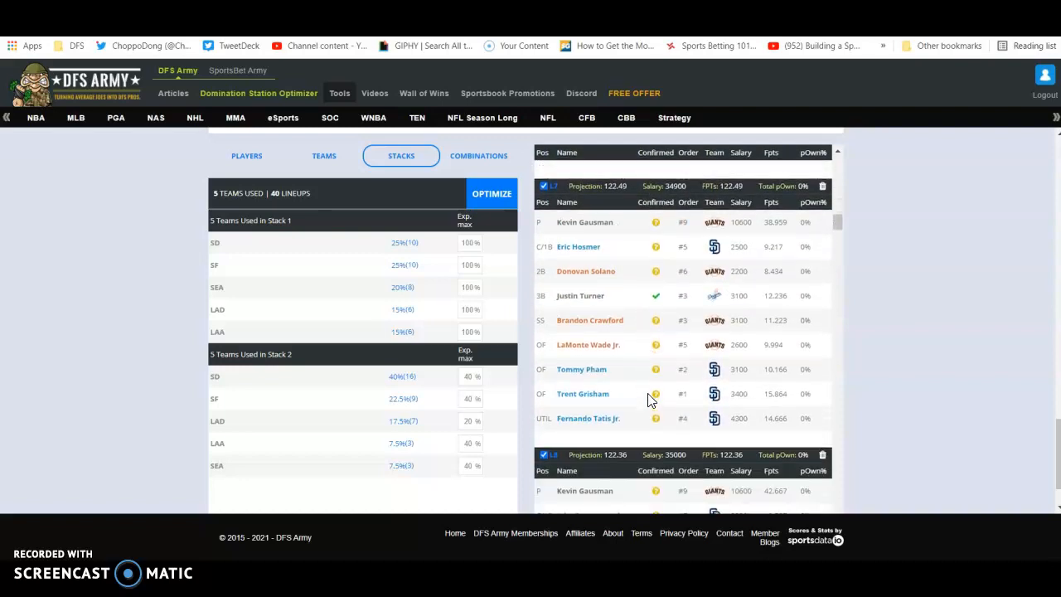
{"action": "scroll", "coordinate": [648, 401], "scroll_direction": "down", "scroll_amount": 4}
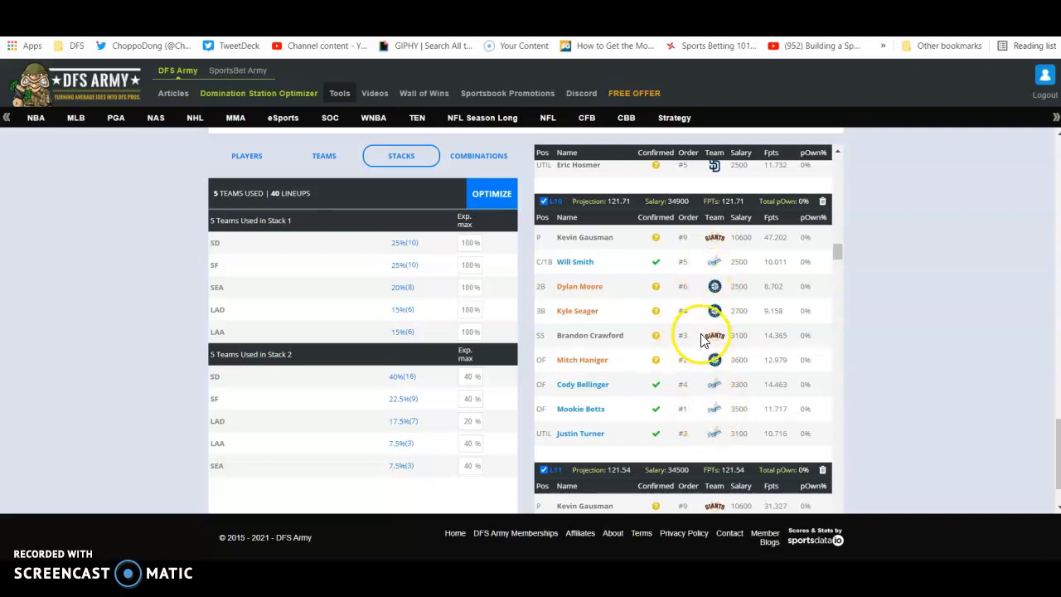
{"action": "scroll", "coordinate": [695, 343], "scroll_direction": "down", "scroll_amount": 4}
{"action": "scroll", "coordinate": [656, 356], "scroll_direction": "down", "scroll_amount": 7}
{"action": "scroll", "coordinate": [650, 359], "scroll_direction": "down", "scroll_amount": 1}
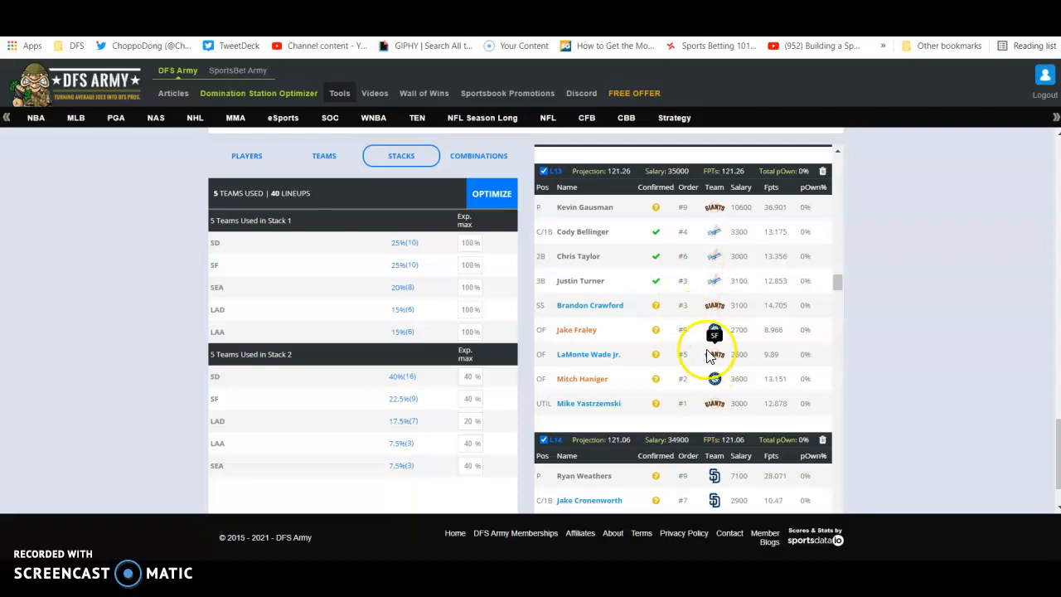
Examine lineups L13 through L27, comparing their pitchers, team stacks, one-off hitters, salaries and projections.
{"action": "scroll", "coordinate": [684, 358], "scroll_direction": "down", "scroll_amount": 4}
{"action": "scroll", "coordinate": [685, 356], "scroll_direction": "down", "scroll_amount": 5}
{"action": "scroll", "coordinate": [685, 361], "scroll_direction": "down", "scroll_amount": 10}
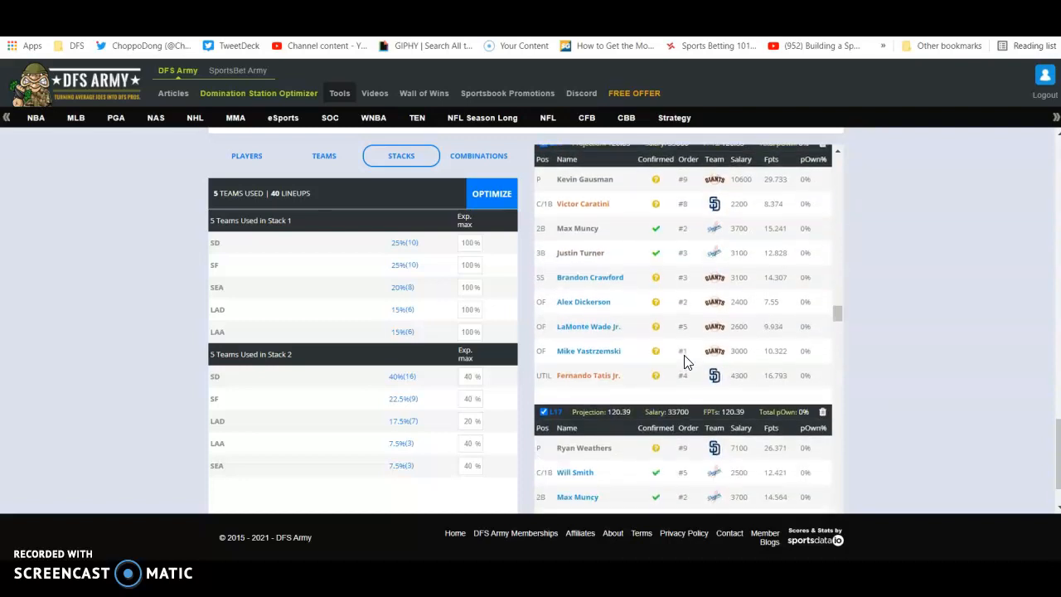
{"action": "scroll", "coordinate": [685, 361], "scroll_direction": "down", "scroll_amount": 8}
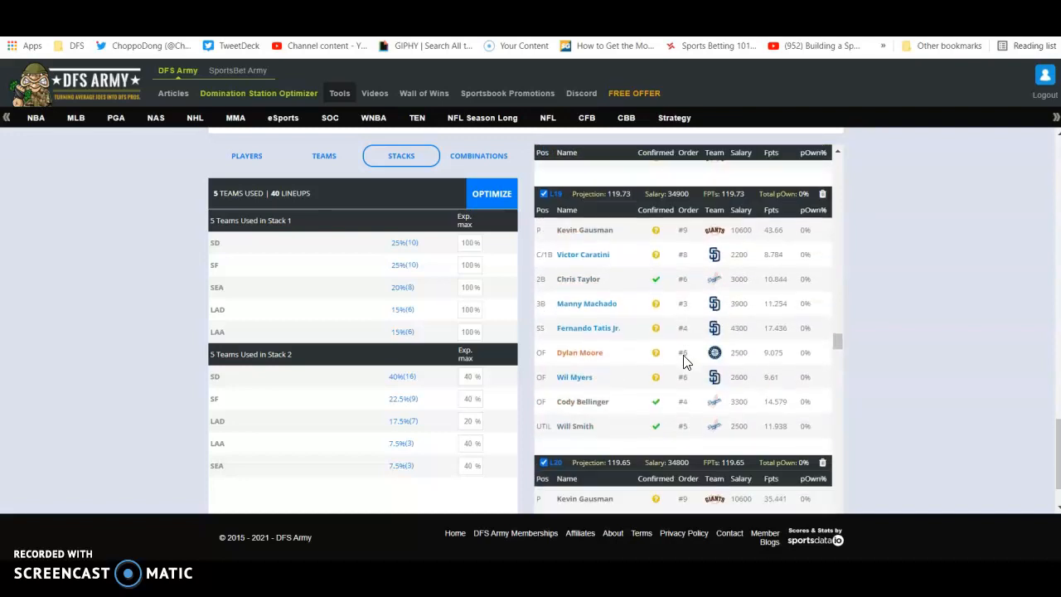
{"action": "scroll", "coordinate": [684, 362], "scroll_direction": "down", "scroll_amount": 7}
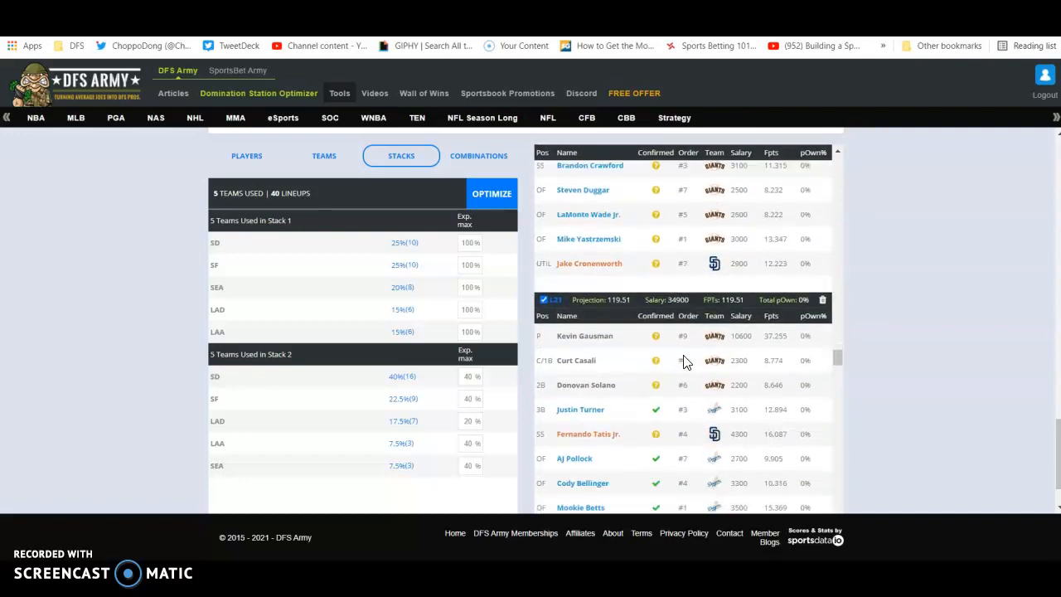
{"action": "scroll", "coordinate": [664, 367], "scroll_direction": "down", "scroll_amount": 7}
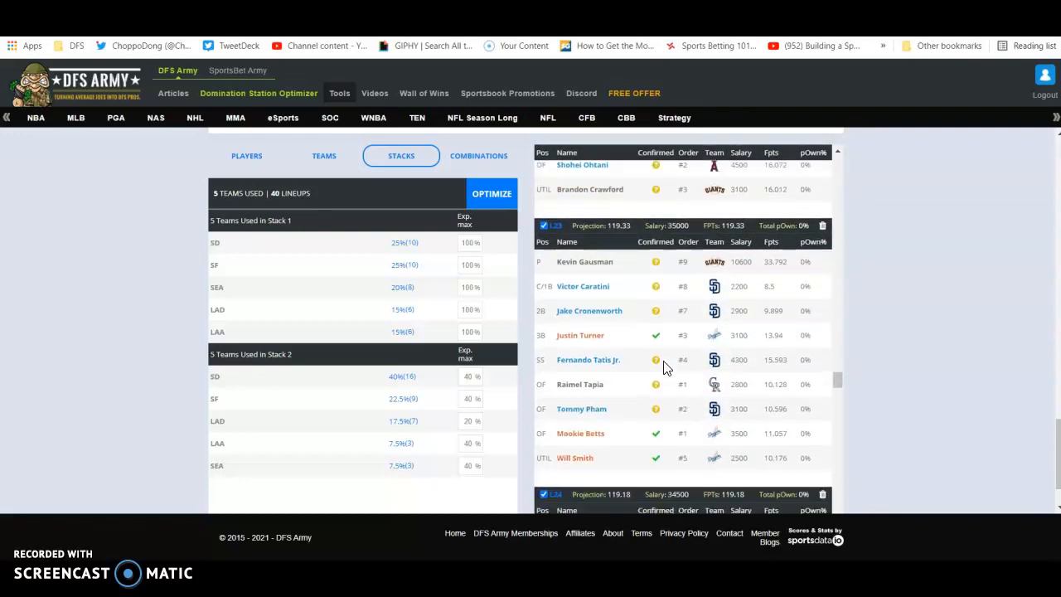
{"action": "scroll", "coordinate": [665, 367], "scroll_direction": "down", "scroll_amount": 1}
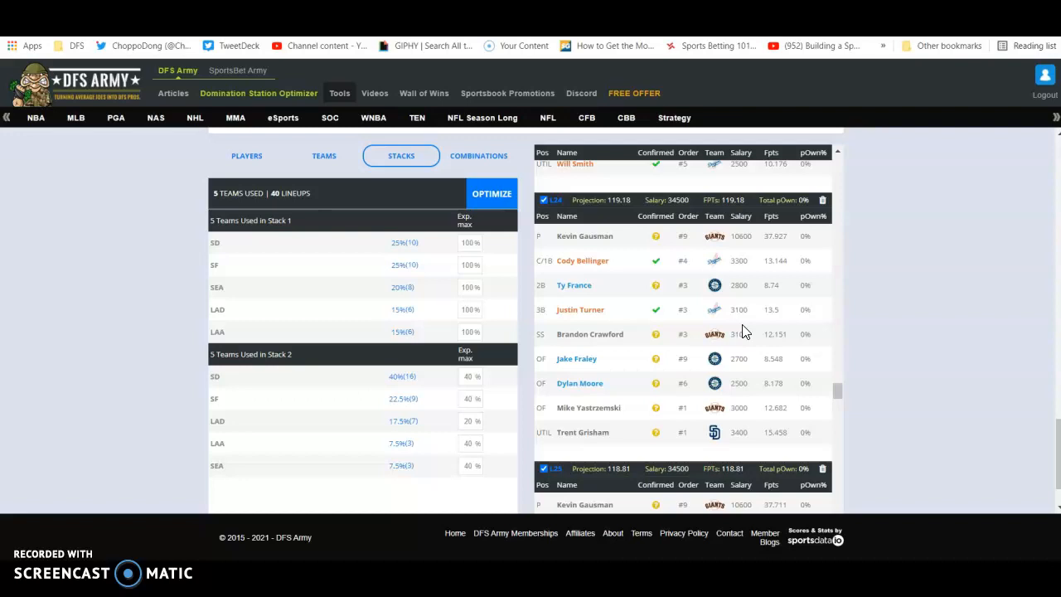
{"action": "scroll", "coordinate": [684, 373], "scroll_direction": "down", "scroll_amount": 3}
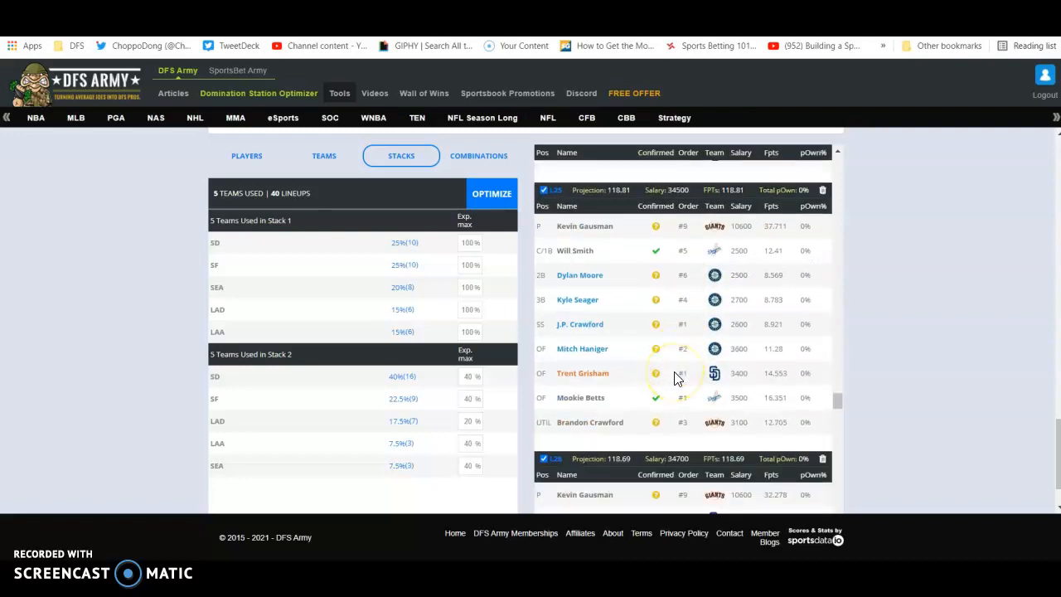
{"action": "scroll", "coordinate": [651, 397], "scroll_direction": "down", "scroll_amount": 2}
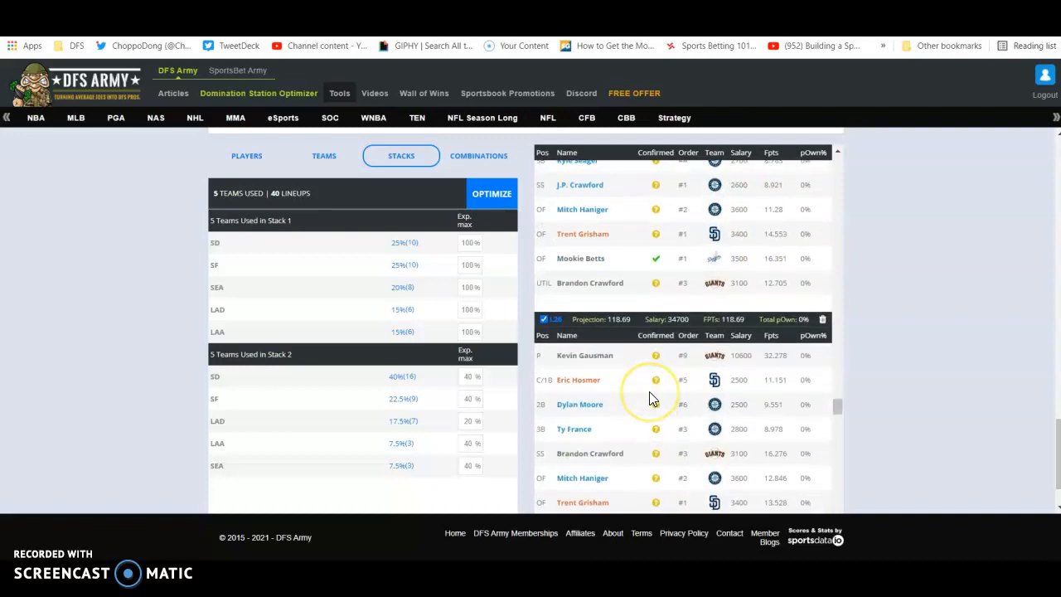
{"action": "scroll", "coordinate": [649, 391], "scroll_direction": "down", "scroll_amount": 2}
{"action": "scroll", "coordinate": [651, 394], "scroll_direction": "down", "scroll_amount": 2}
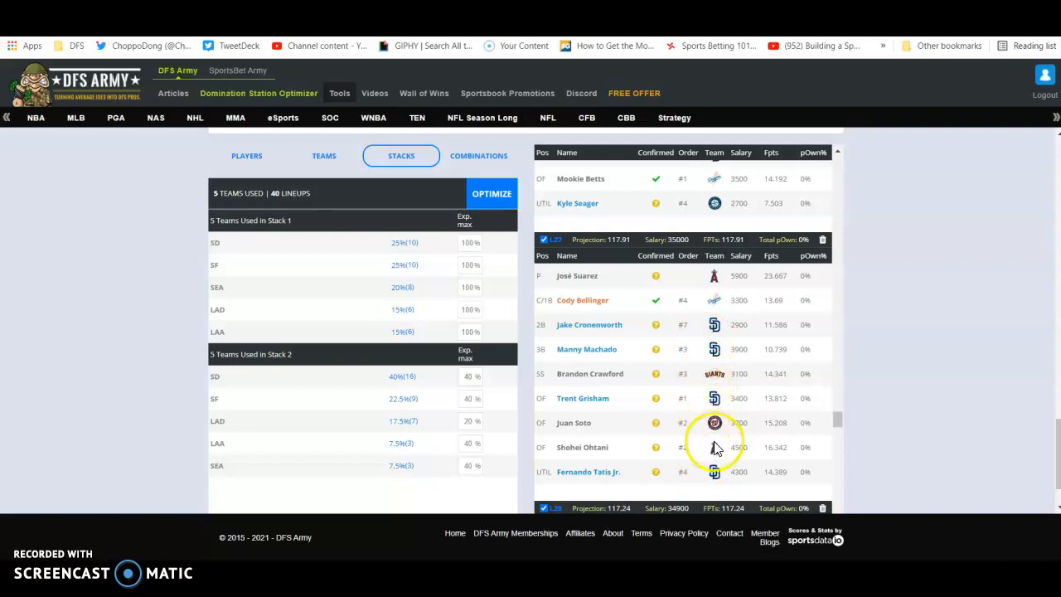
Return to the highest-projected lineups and recheck the stack combinations and one-off hitters in L4 through L8.
{"action": "scroll", "coordinate": [676, 435], "scroll_direction": "up", "scroll_amount": 5}
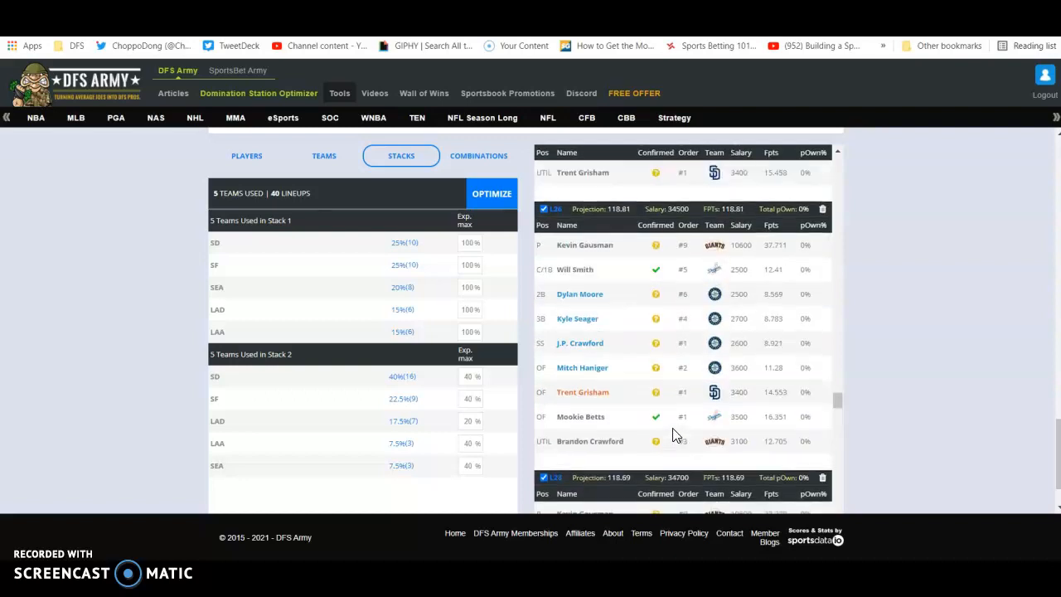
{"action": "left_click_drag", "start_coordinate": [836, 377], "coordinate": [834, 171]}
{"action": "scroll", "coordinate": [742, 343], "scroll_direction": "up", "scroll_amount": 3}
{"action": "scroll", "coordinate": [701, 363], "scroll_direction": "down", "scroll_amount": 4}
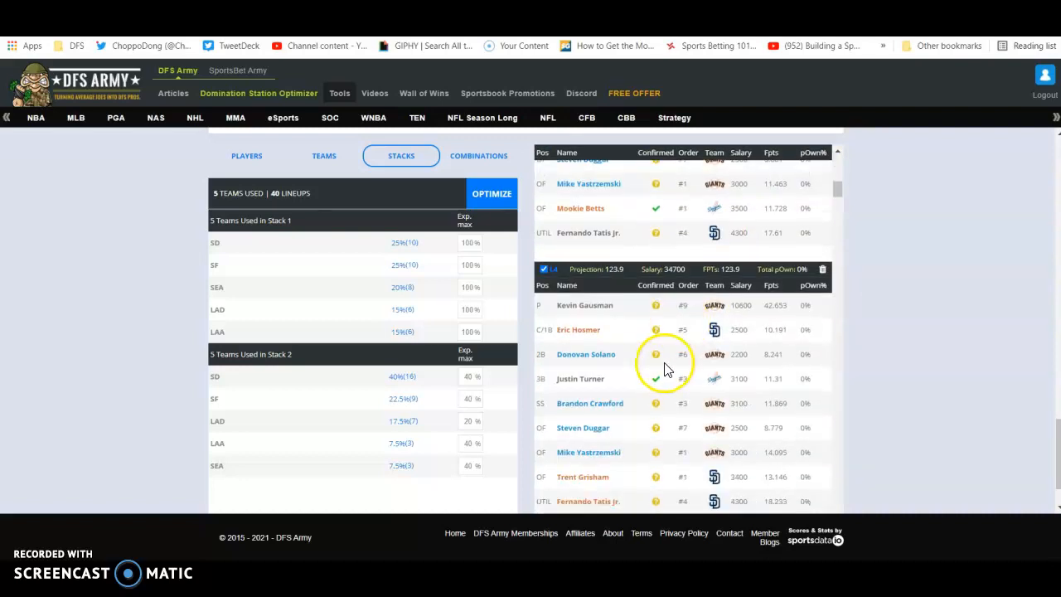
{"action": "scroll", "coordinate": [701, 238], "scroll_direction": "down", "scroll_amount": 6}
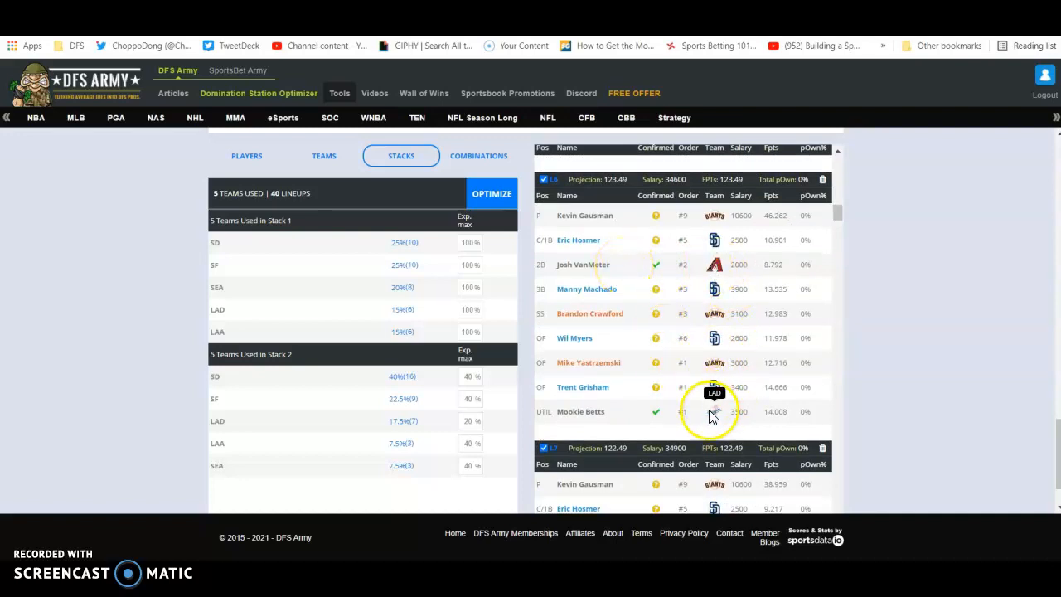
{"action": "scroll", "coordinate": [666, 406], "scroll_direction": "down", "scroll_amount": 3}
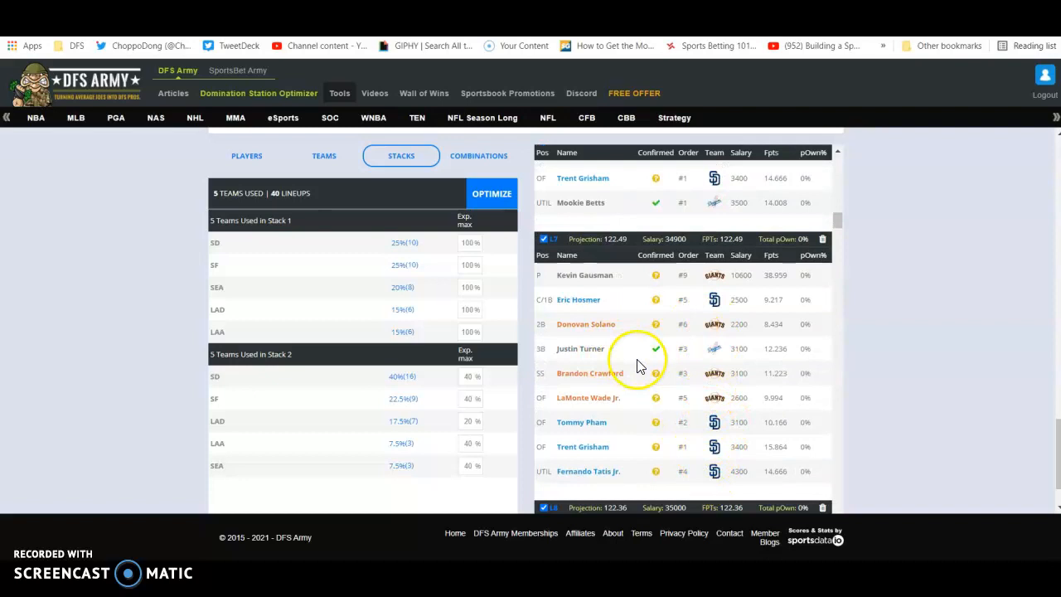
{"action": "scroll", "coordinate": [639, 366], "scroll_direction": "down", "scroll_amount": 3}
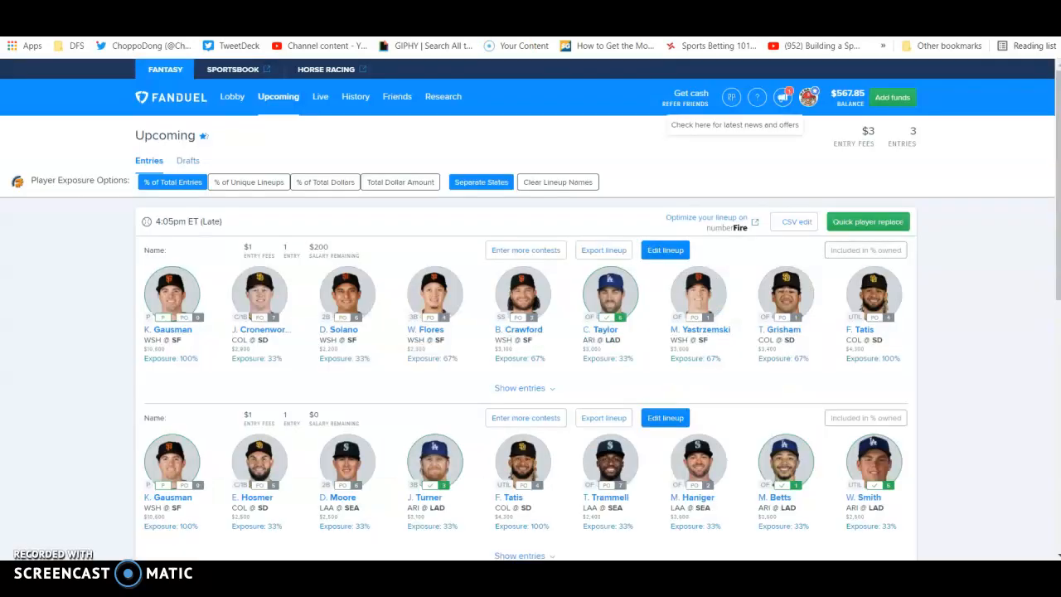
Look over the entered 4:05pm ET (Late) lineups and their player exposures on FanDuel's Upcoming page.
{"action": "scroll", "coordinate": [343, 225], "scroll_direction": "down", "scroll_amount": 3}
{"action": "scroll", "coordinate": [358, 232], "scroll_direction": "up", "scroll_amount": 10}
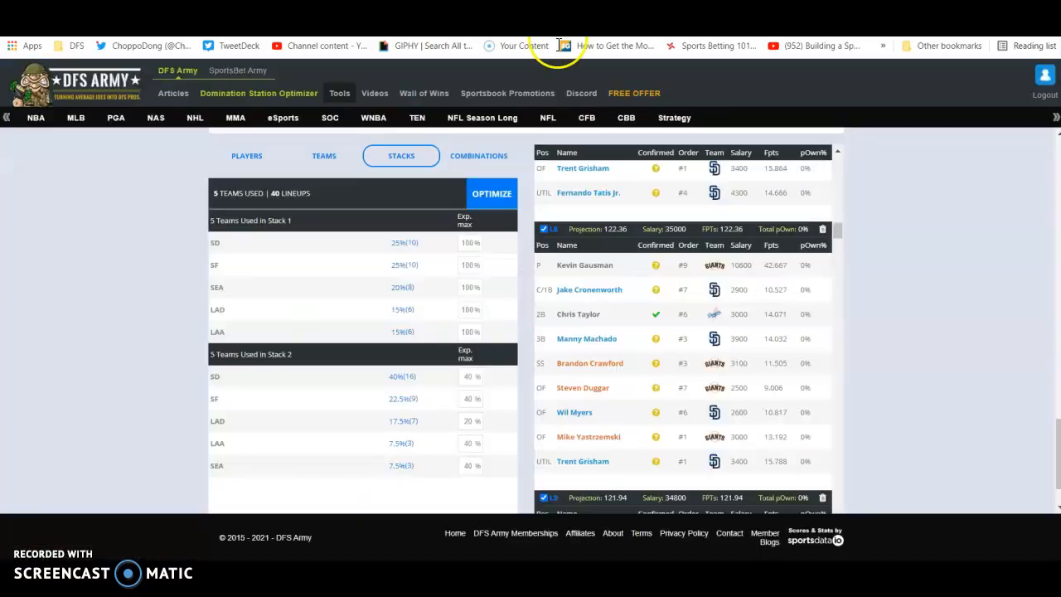